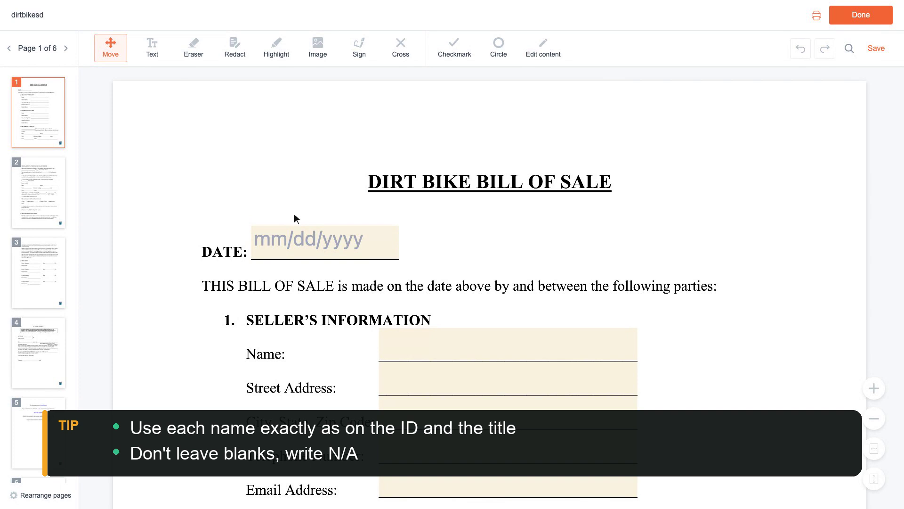
Select the DATE field at the top of the bill of sale and bring up its calendar.
click(303, 223)
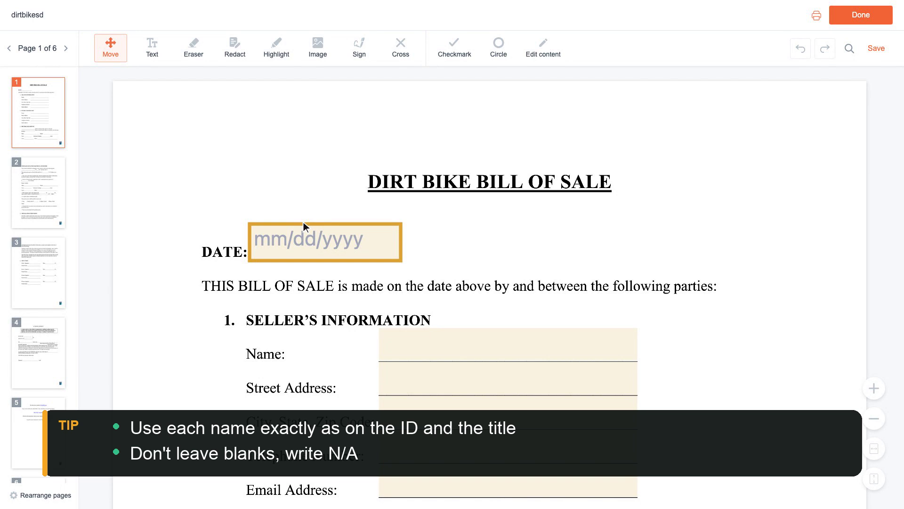
click(328, 243)
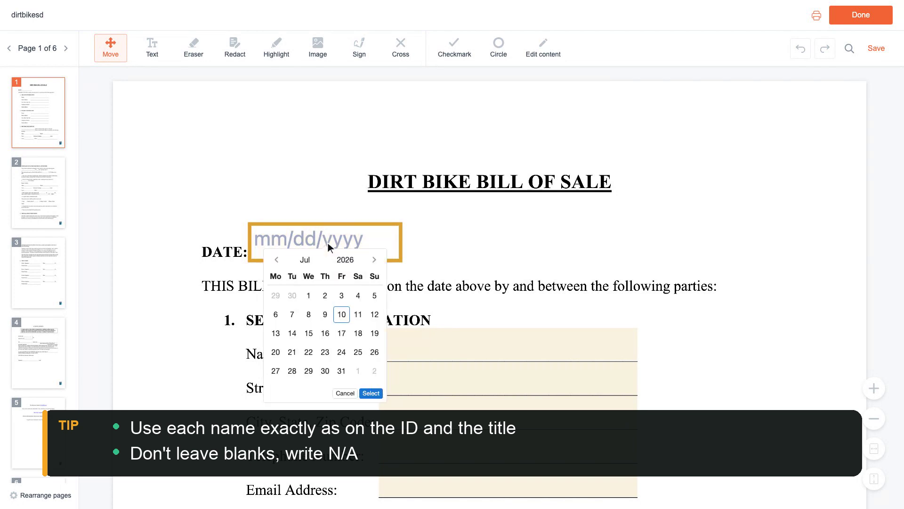
scroll(328, 242, down, 1)
Enter the seller's full name, street address and city/state/ZIP in the Seller fields.
click(490, 283)
text(Anna Baker)
scroll(511, 288, down, 1)
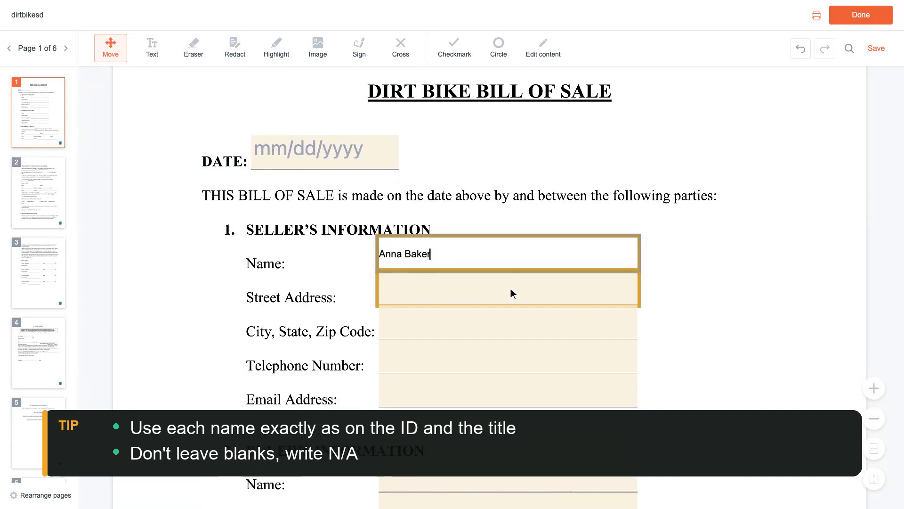
click(510, 289)
text(123 Main Street, Apt)
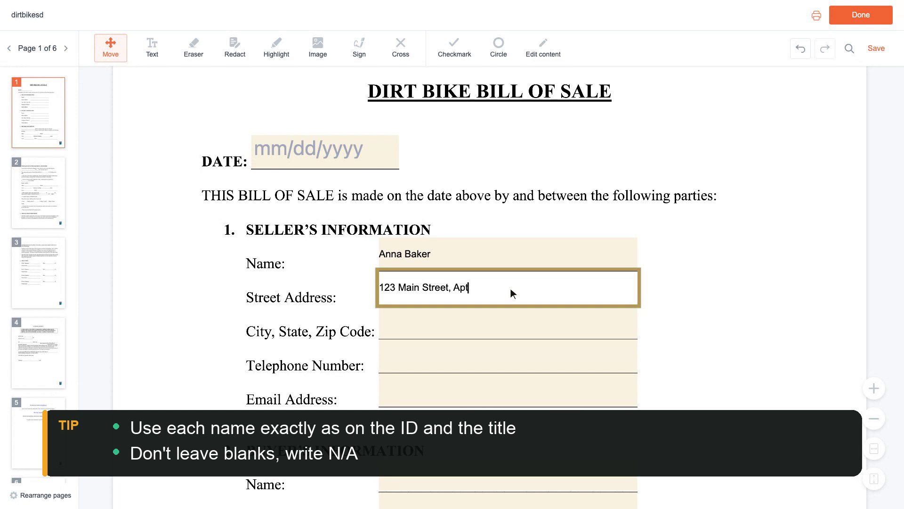
text( 4)
scroll(511, 288, down, 1)
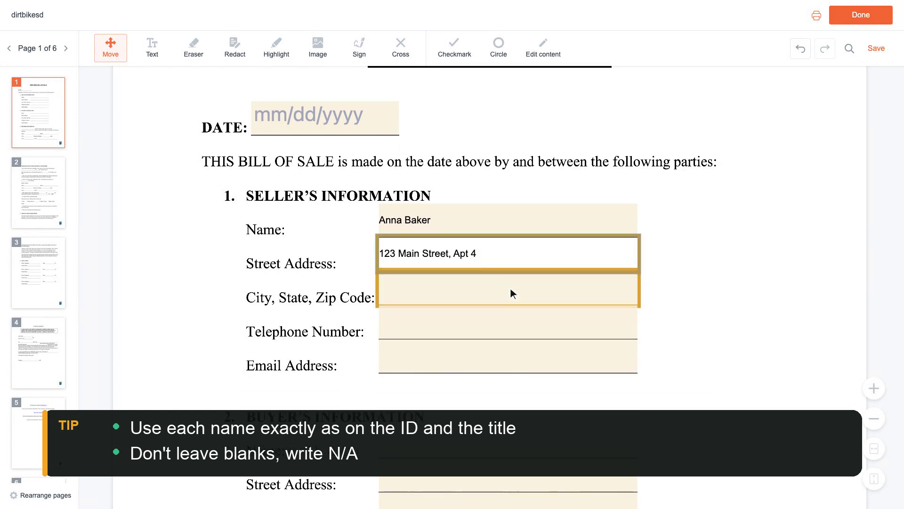
click(511, 293)
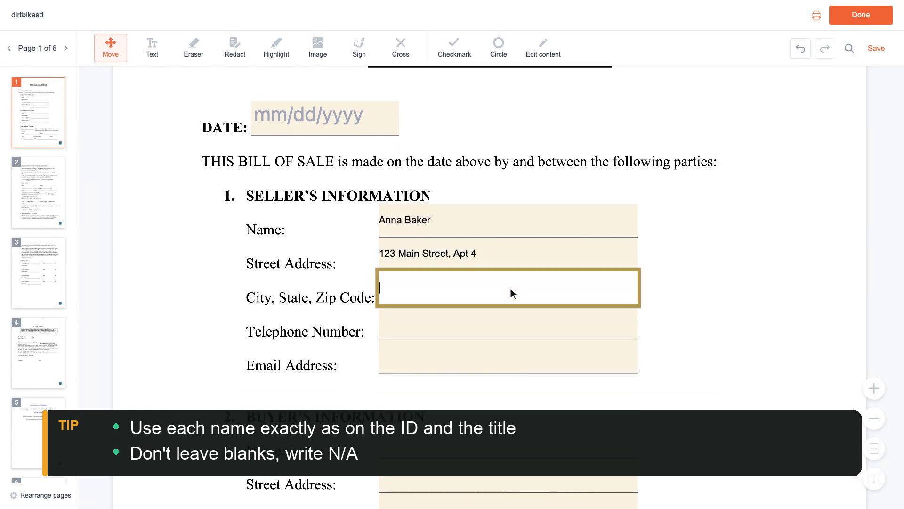
text(Sioux Falls, SD 57)
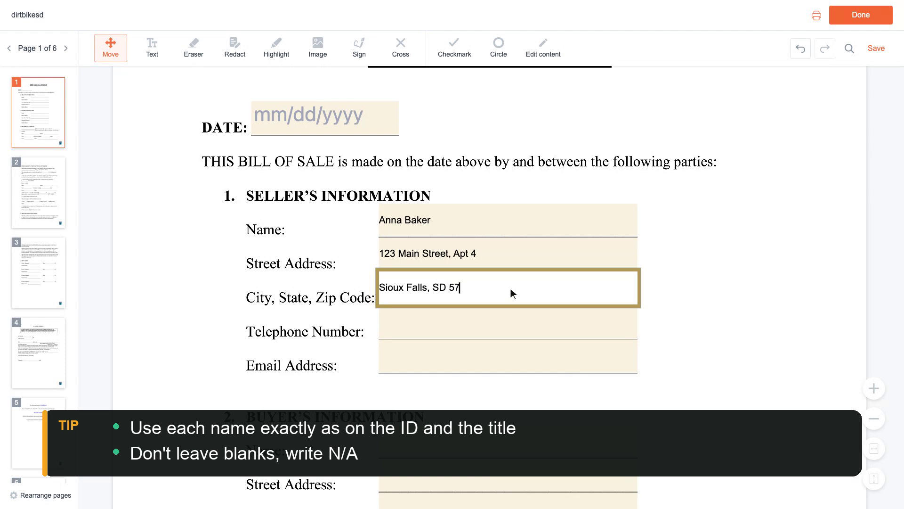
text(104)
scroll(511, 288, down, 1)
Enter the seller's telephone number and e-mail address.
key(Tab)
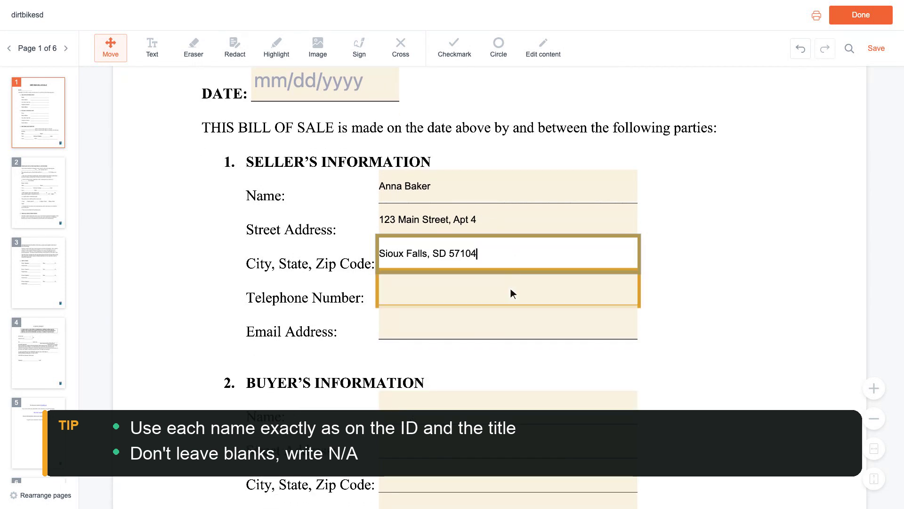
text(555-0142)
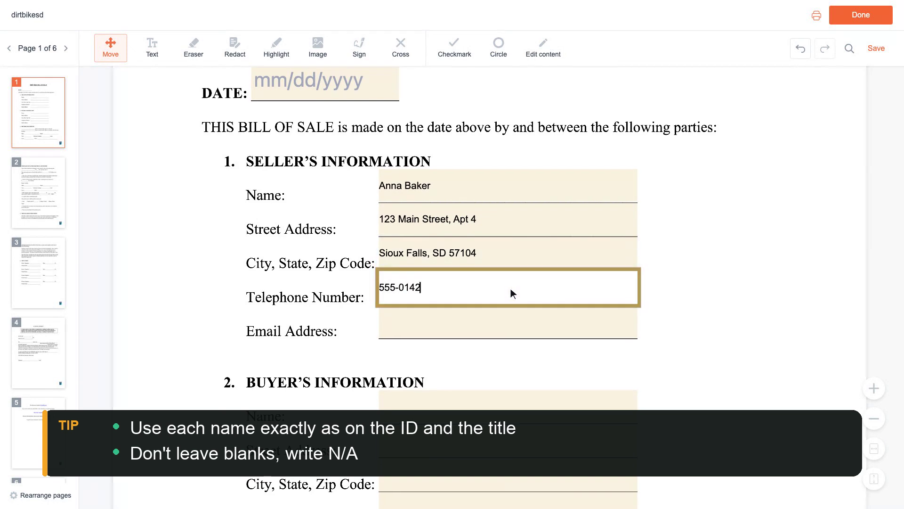
key(Tab)
text(anna.baker@)
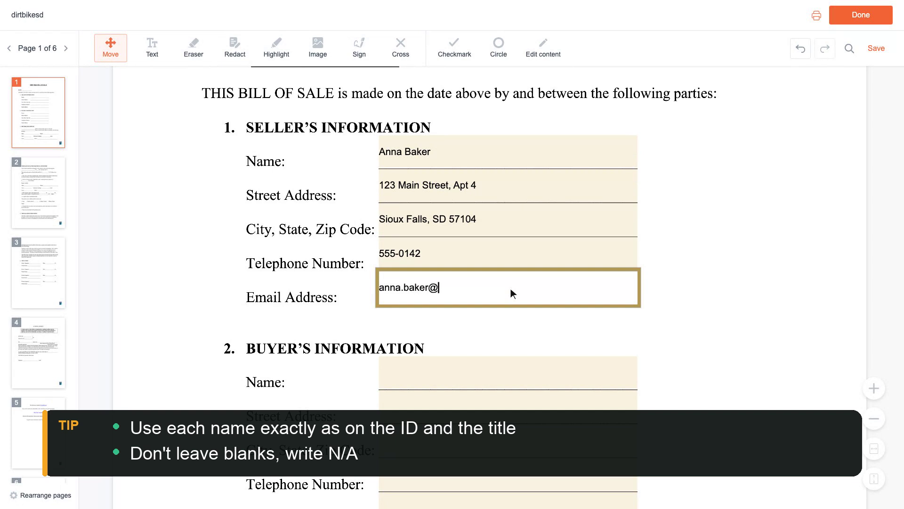
text(example.com)
scroll(511, 288, down, 2)
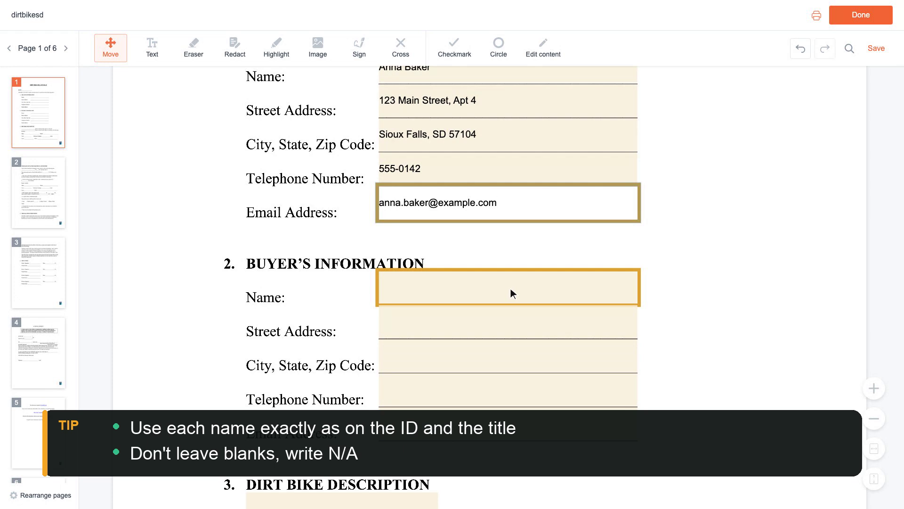
Enter the buyer's name, street address and city/state/ZIP.
key(Tab)
text(Ben Carter)
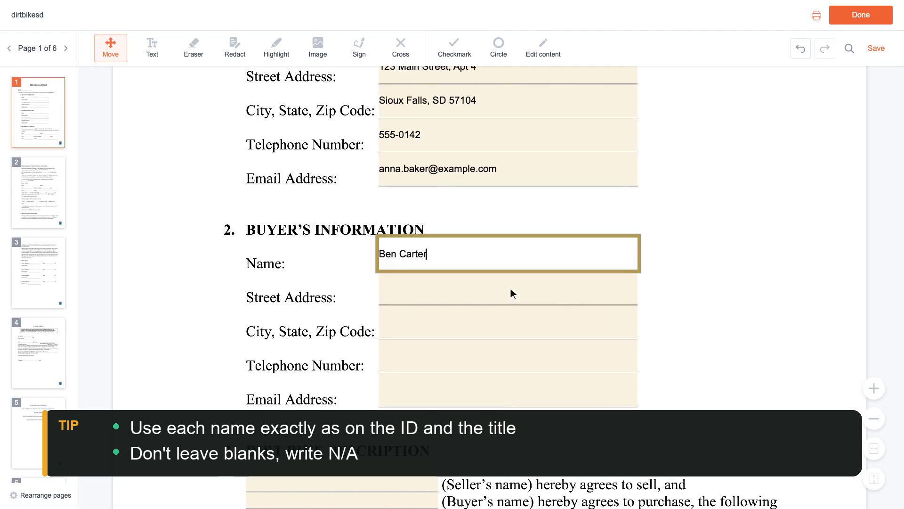
key(Tab)
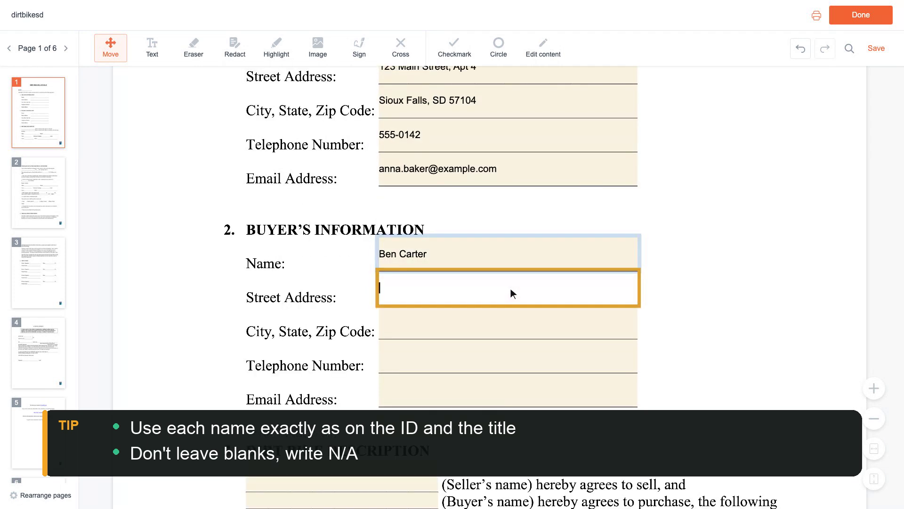
text(456 Oak Street)
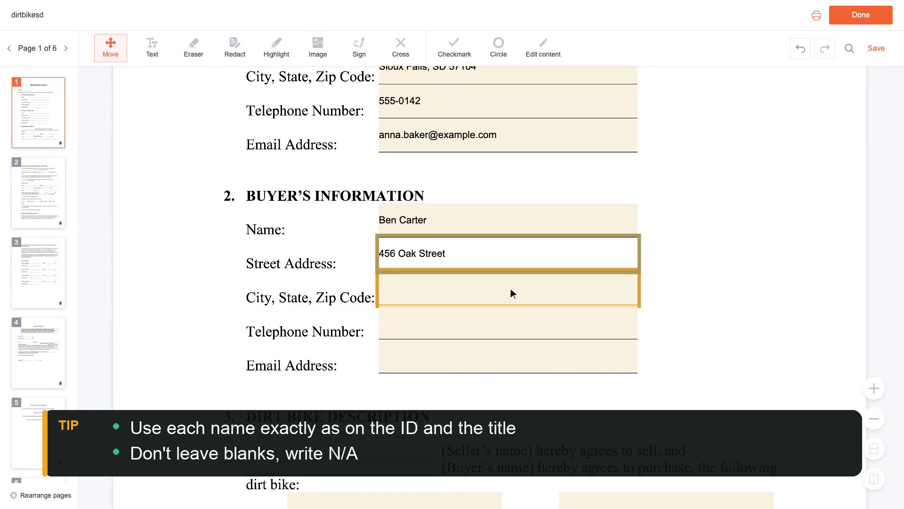
key(Tab)
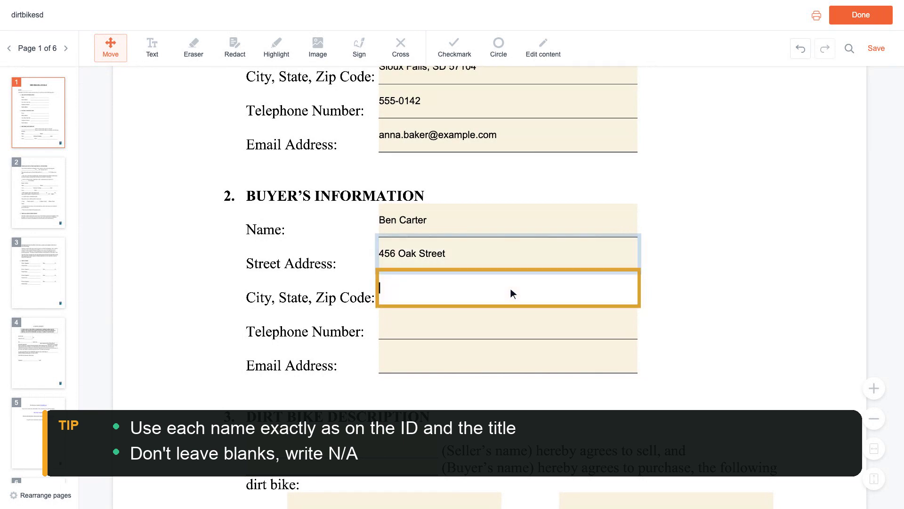
text(Sioux Falls, SD 57104)
scroll(510, 288, down, 1)
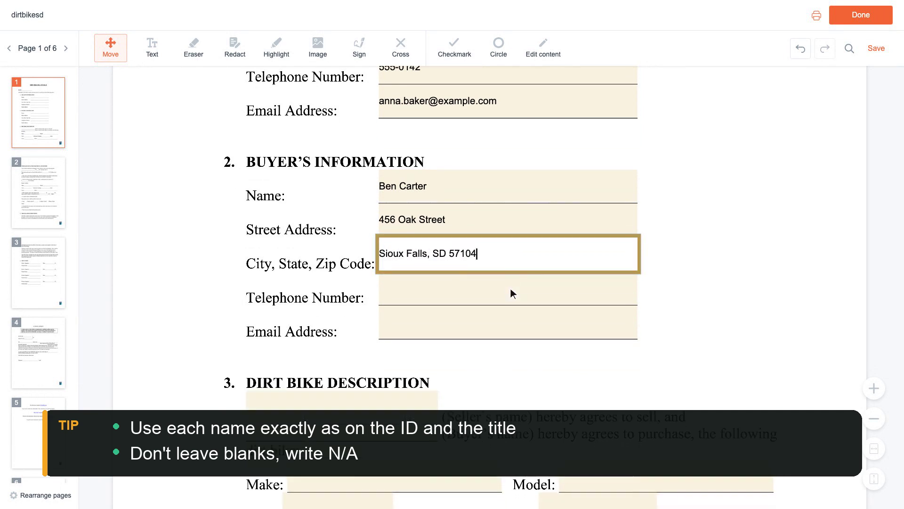
Enter the buyer's telephone number and e-mail address.
key(Tab)
text(555-0188)
scroll(511, 289, down, 1)
key(Tab)
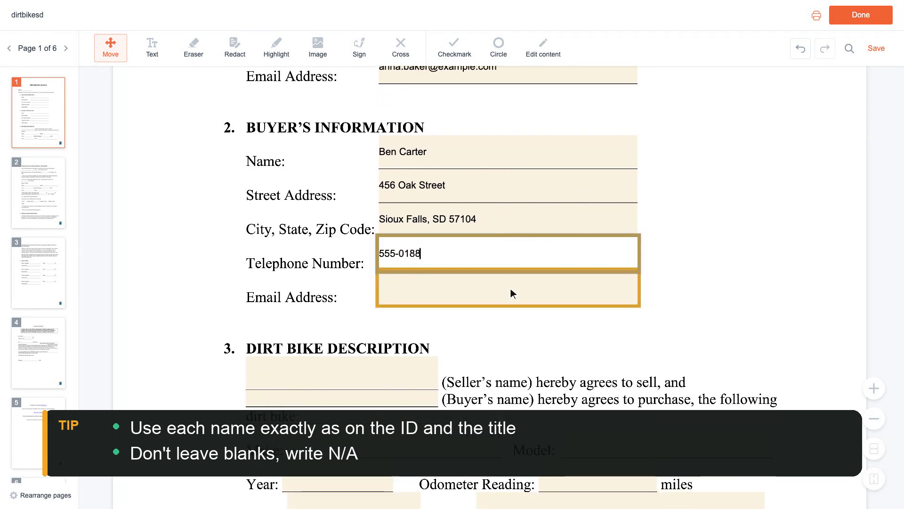
key(Tab)
text(ben.carter@example.com)
scroll(511, 288, down, 2)
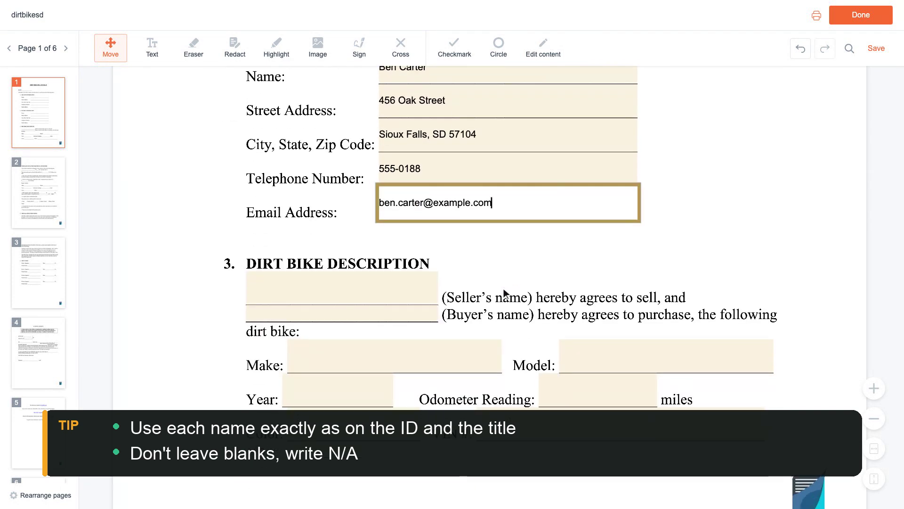
Fill the seller's and buyer's names into the bike description sentence.
click(347, 293)
text(Anna Baker)
key(Tab)
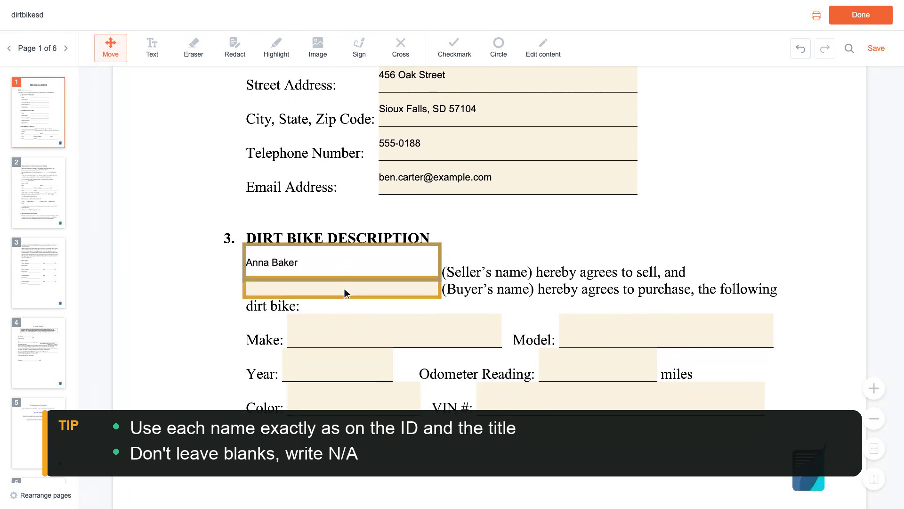
click(345, 288)
text(Ben Carter)
scroll(345, 288, down, 1)
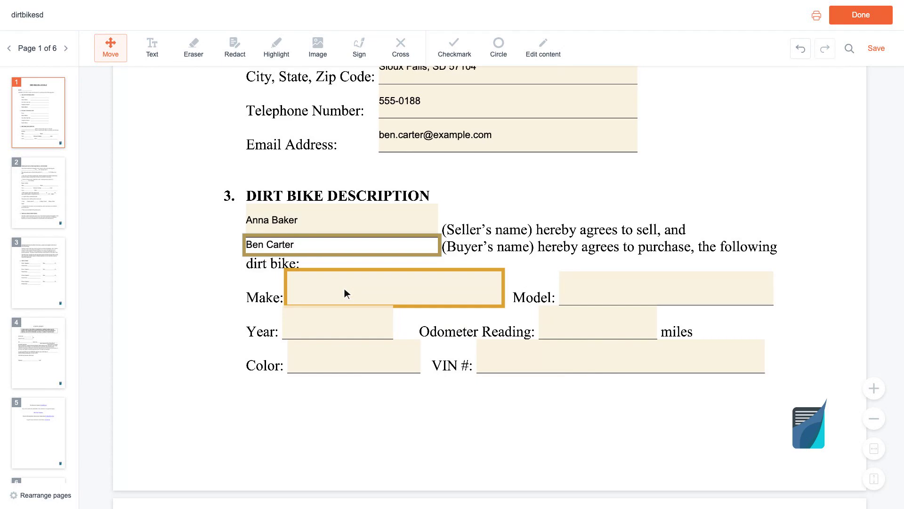
Set the bike's make to Yamaha, model YZ250F and year 2020.
click(397, 289)
text(Yamaha)
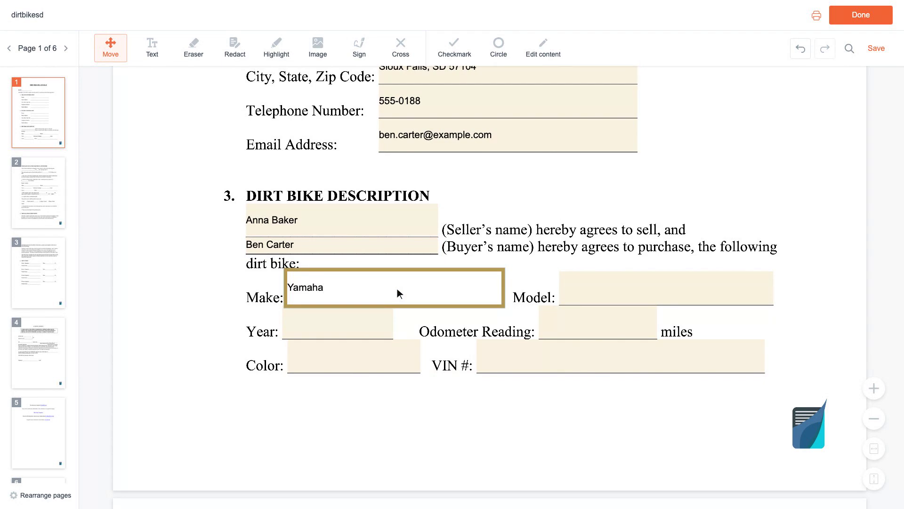
click(669, 289)
text(YZ250F)
scroll(669, 293, down, 1)
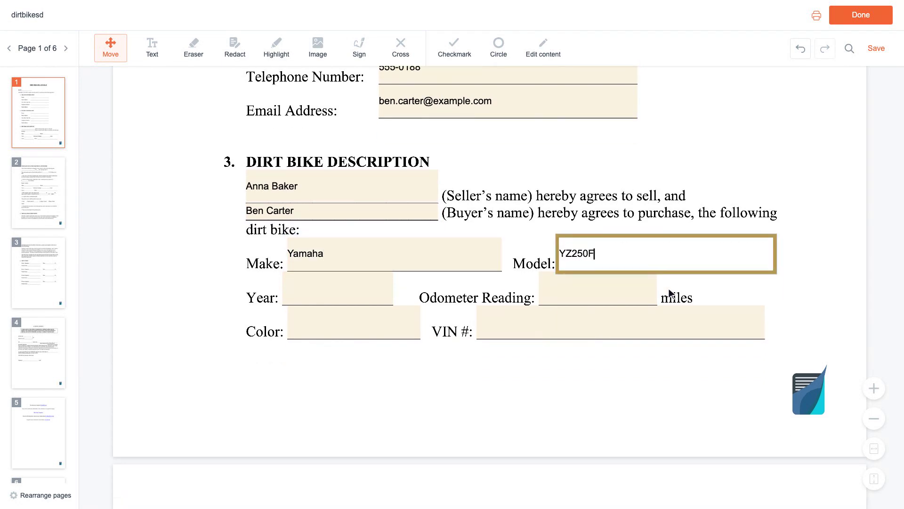
click(339, 288)
text(202)
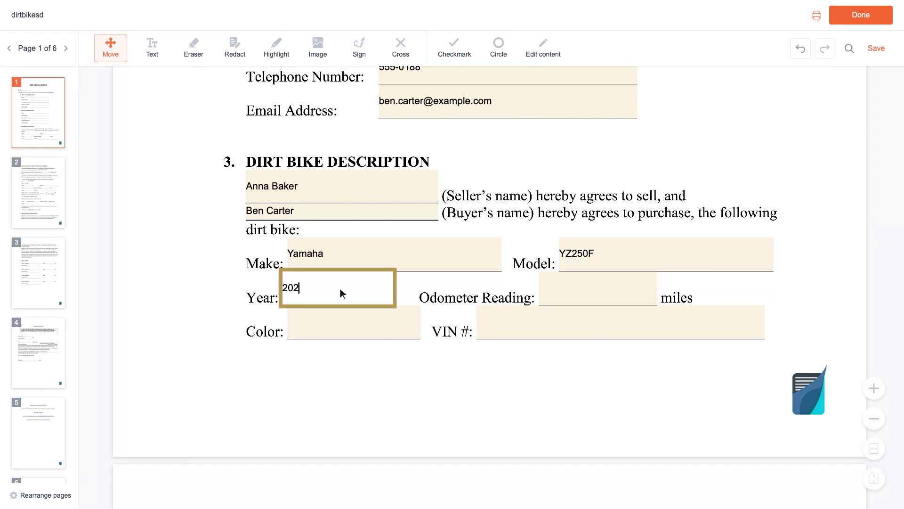
text(0)
scroll(340, 288, down, 1)
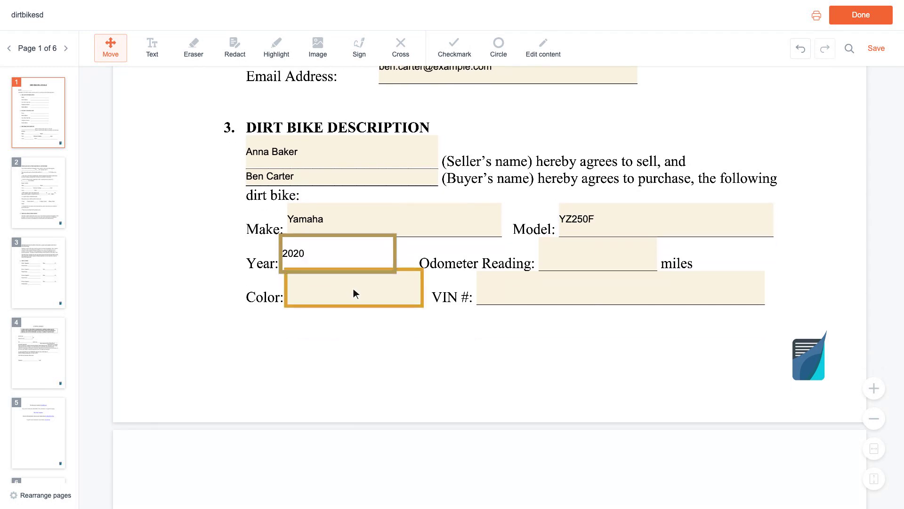
Enter color Blue, the bike's VIN and an odometer reading of 90 miles.
click(356, 290)
text(Blue)
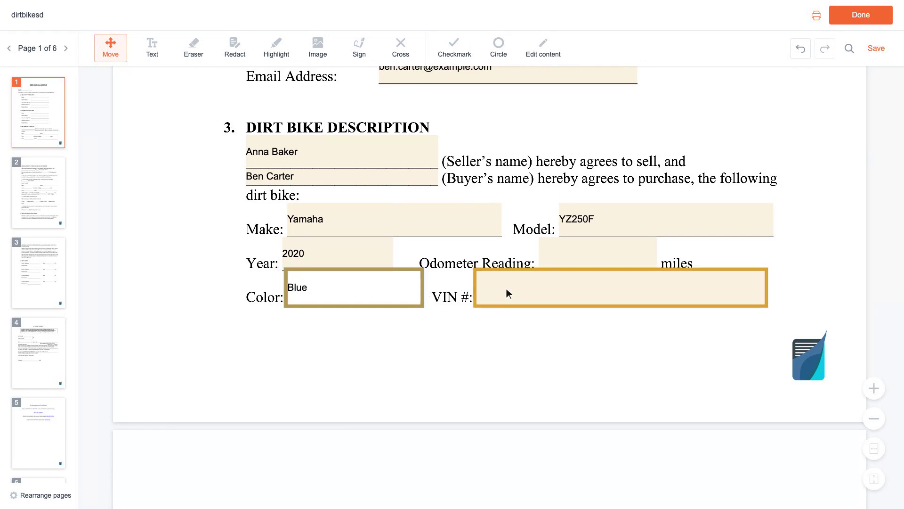
click(623, 289)
text(JYAEX)
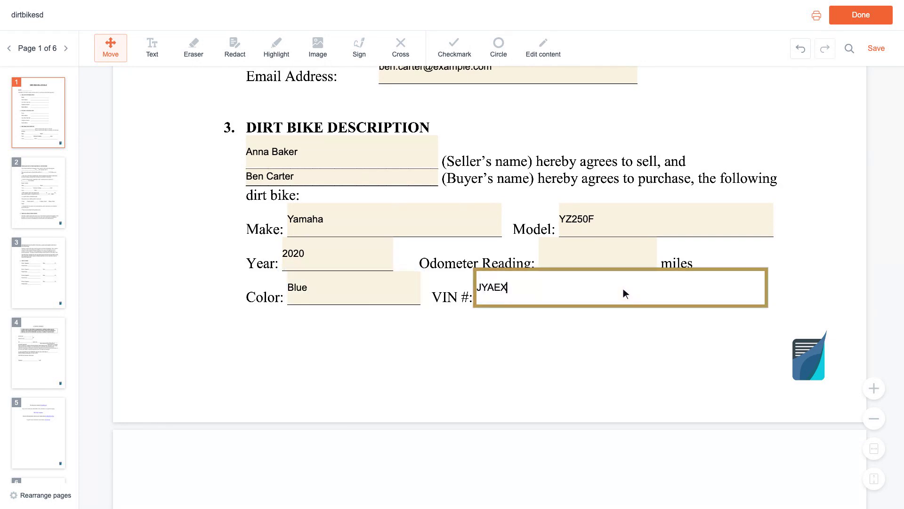
text(AMPLE000123)
scroll(623, 289, up, 1)
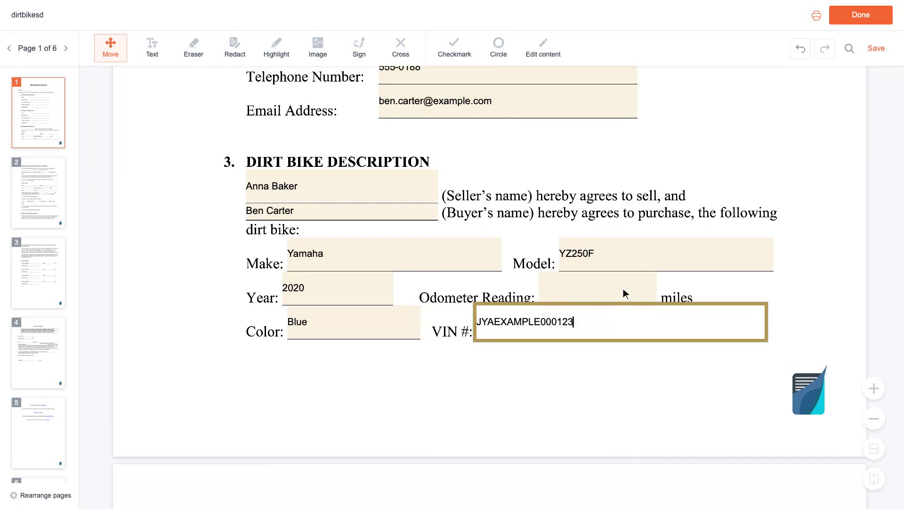
click(600, 289)
text(90)
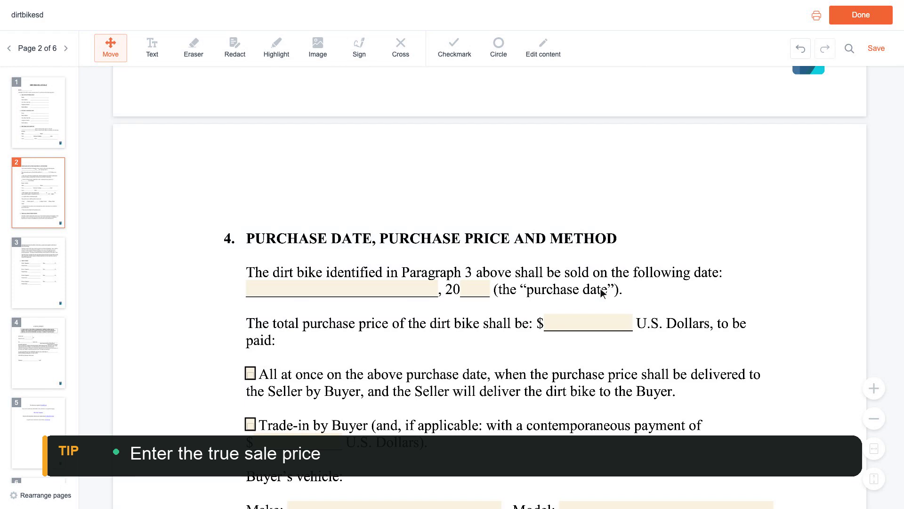
Set the purchase date to March 15, 2024.
click(404, 291)
text(March 15)
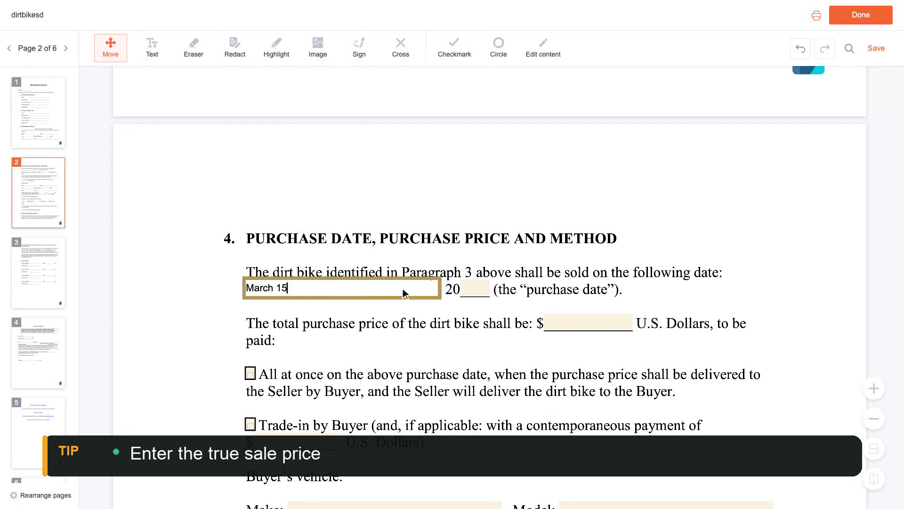
click(475, 292)
text(24)
scroll(478, 292, down, 1)
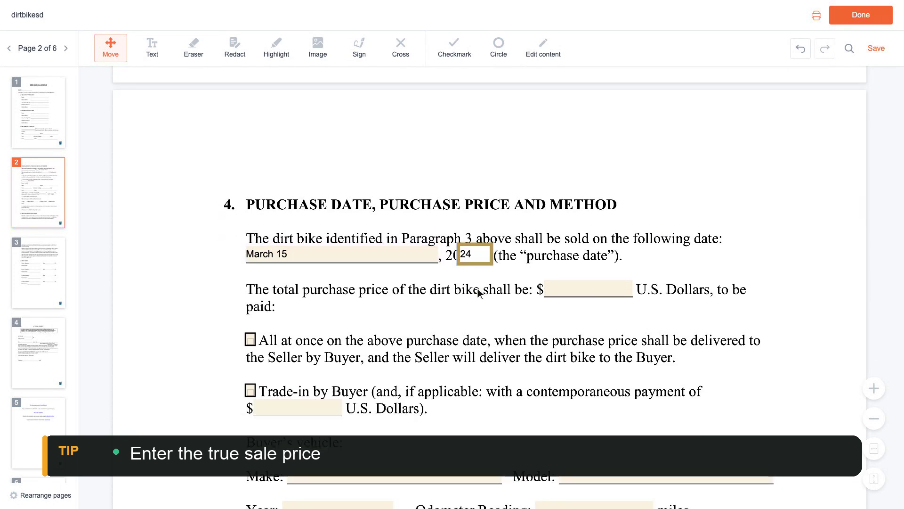
Enter the total purchase price and check number 1024 for payment.
click(591, 288)
text(9,50)
scroll(591, 289, down, 10)
scroll(591, 288, down, 2)
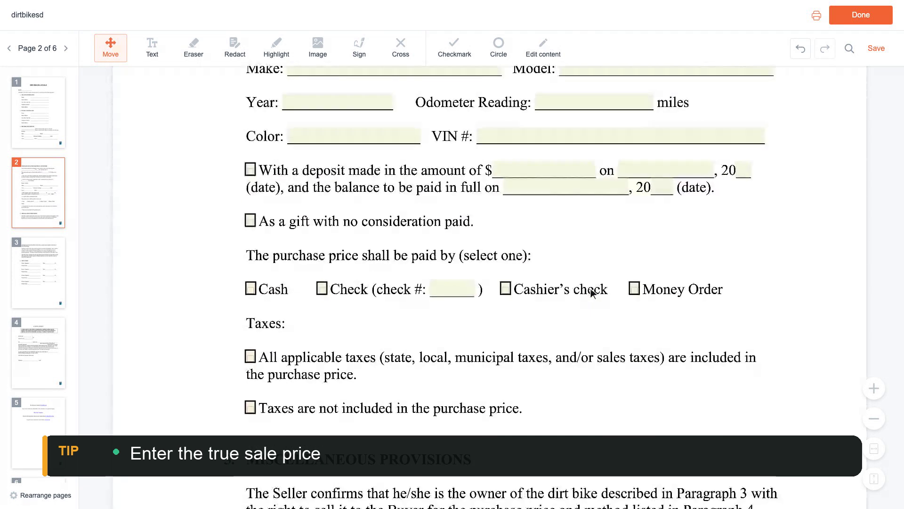
click(453, 289)
text(10)
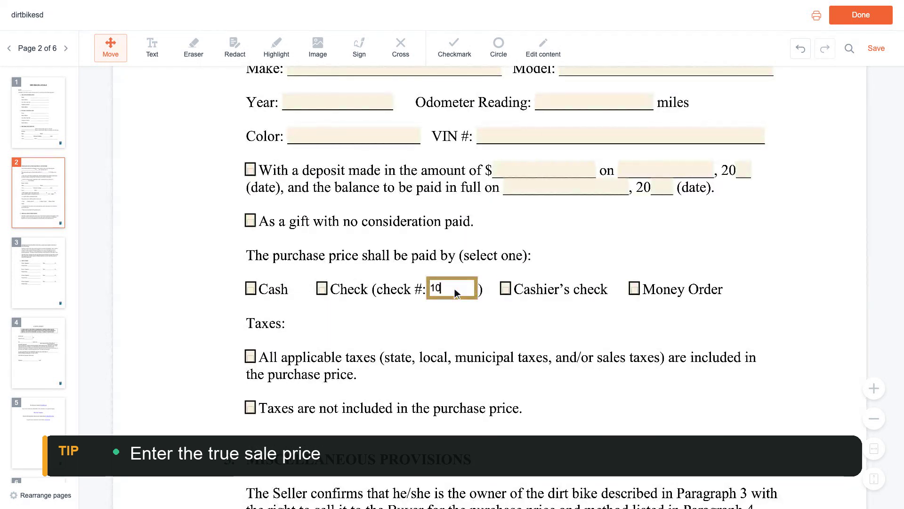
text(24)
Tick the box stating all taxes are included in the price.
scroll(455, 291, up, 10)
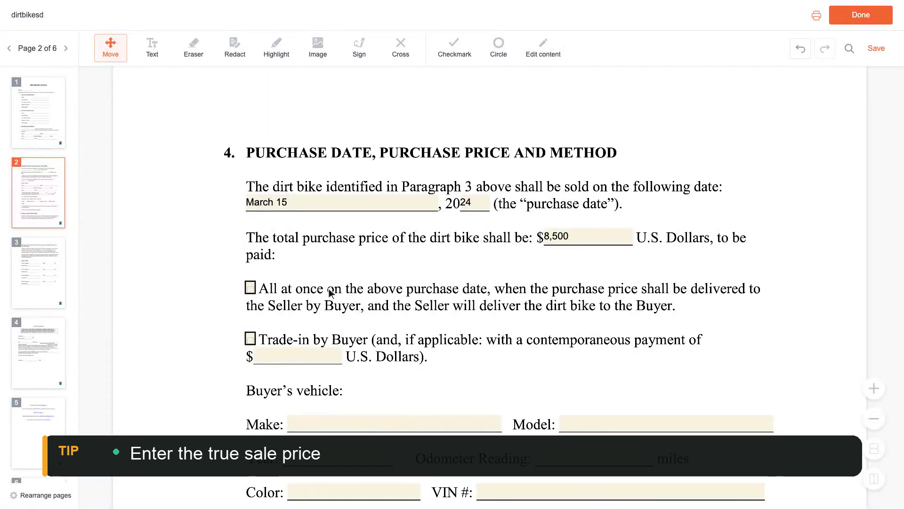
scroll(253, 288, down, 10)
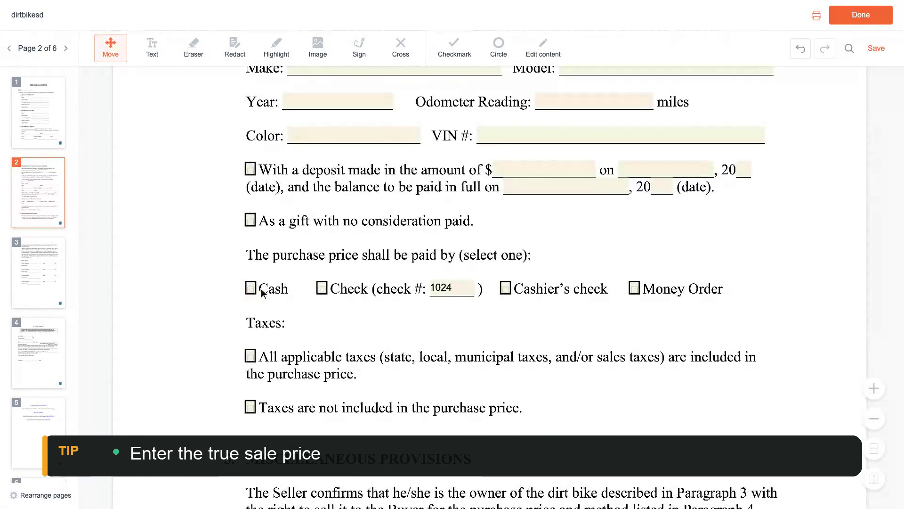
scroll(325, 290, down, 2)
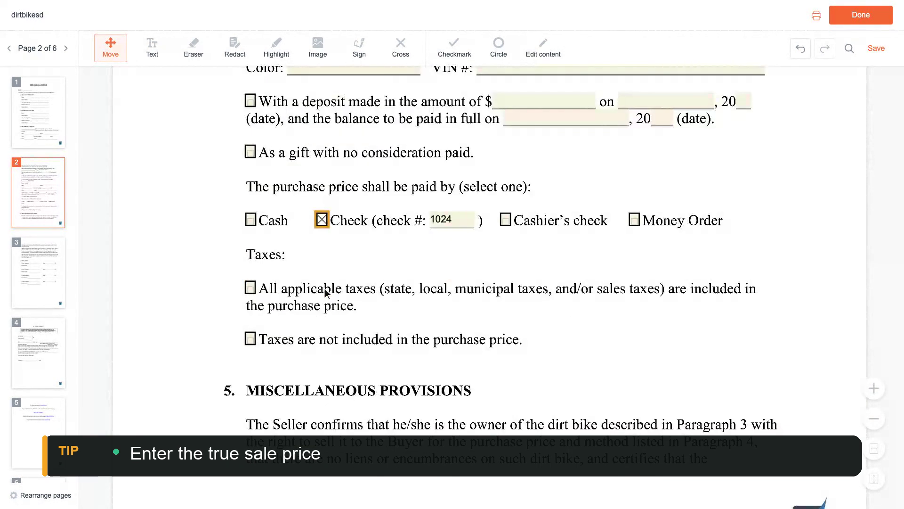
click(250, 287)
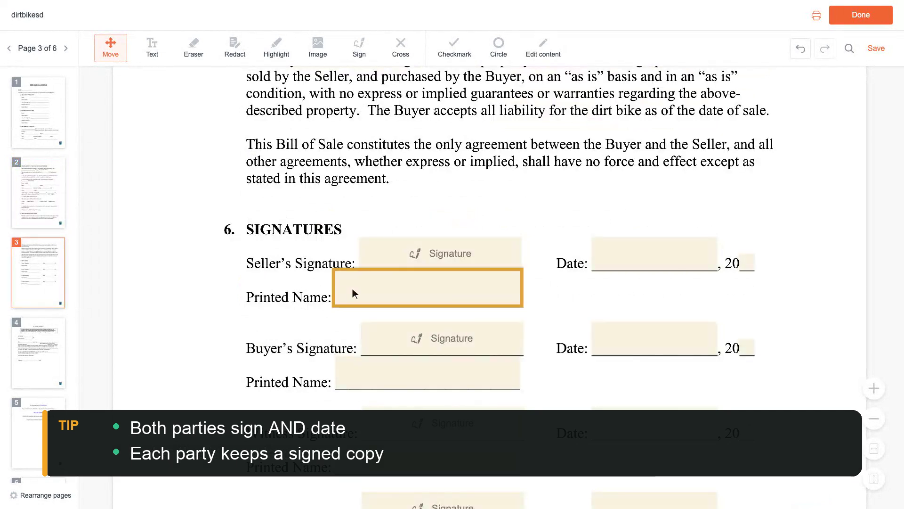
Type the seller's and buyer's names into their Printed Name fields under Signatures.
click(430, 289)
text(Anna Baker)
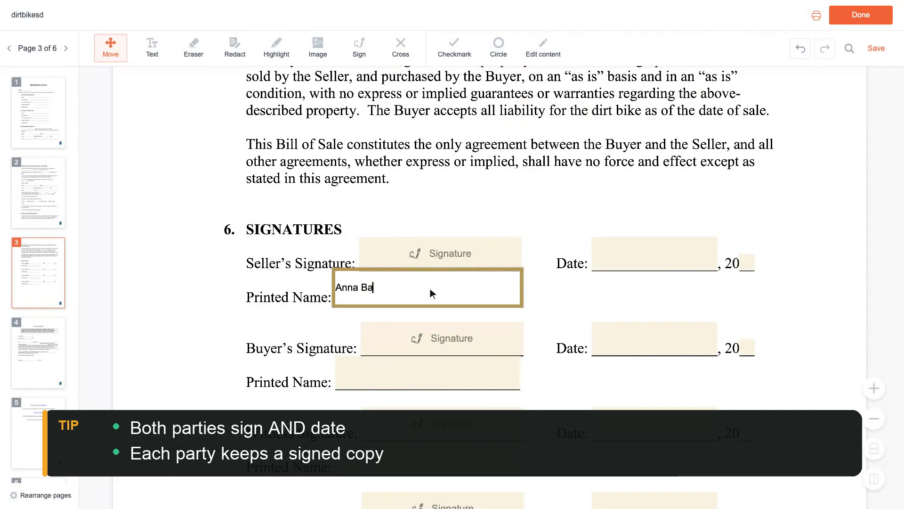
scroll(431, 288, down, 2)
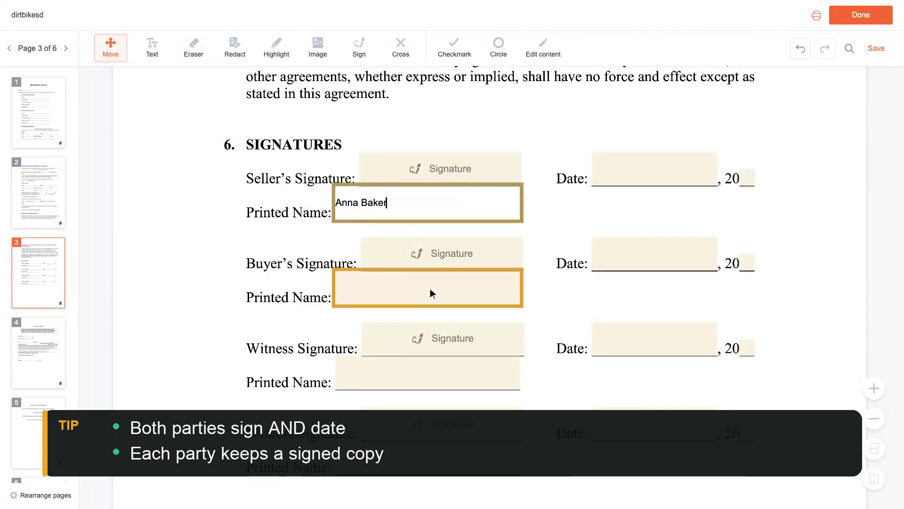
click(431, 293)
text(Ben Carter)
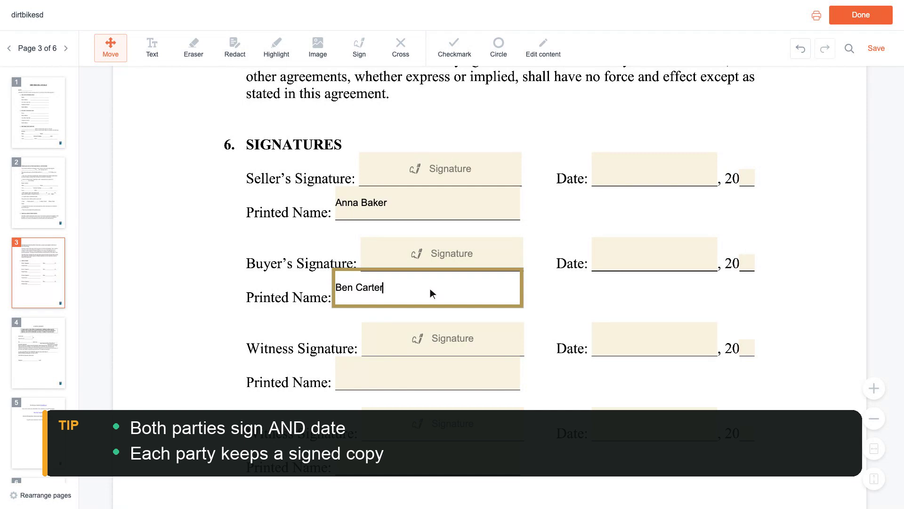
scroll(430, 293, up, 2)
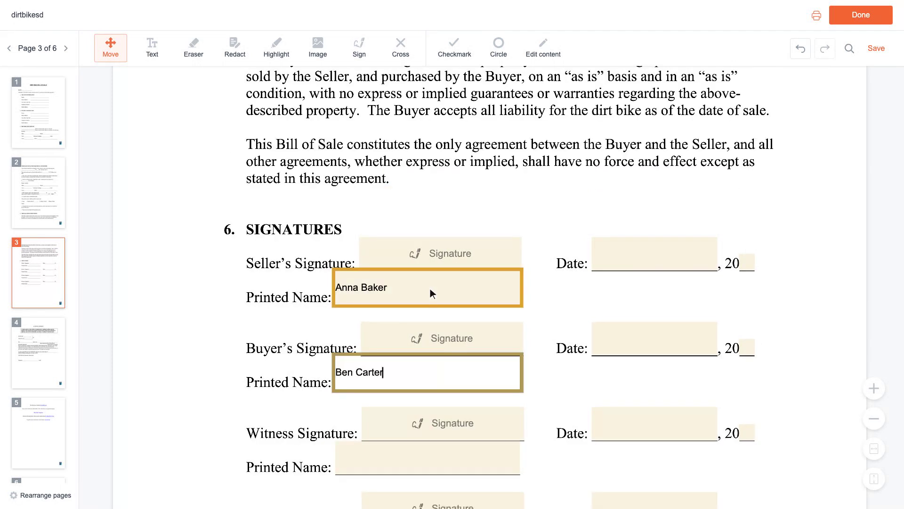